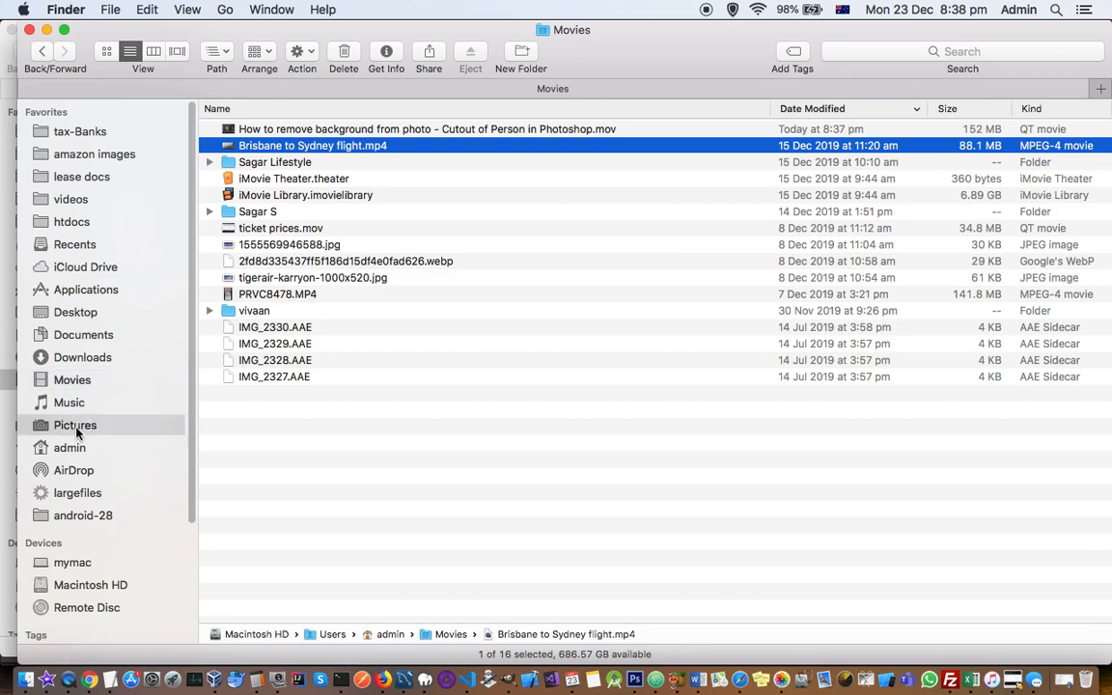
Open the photo IMG_1764.JPG from the Pictures folder in Photoshop and unlock its Background as Layer 0
double_click(499, 309)
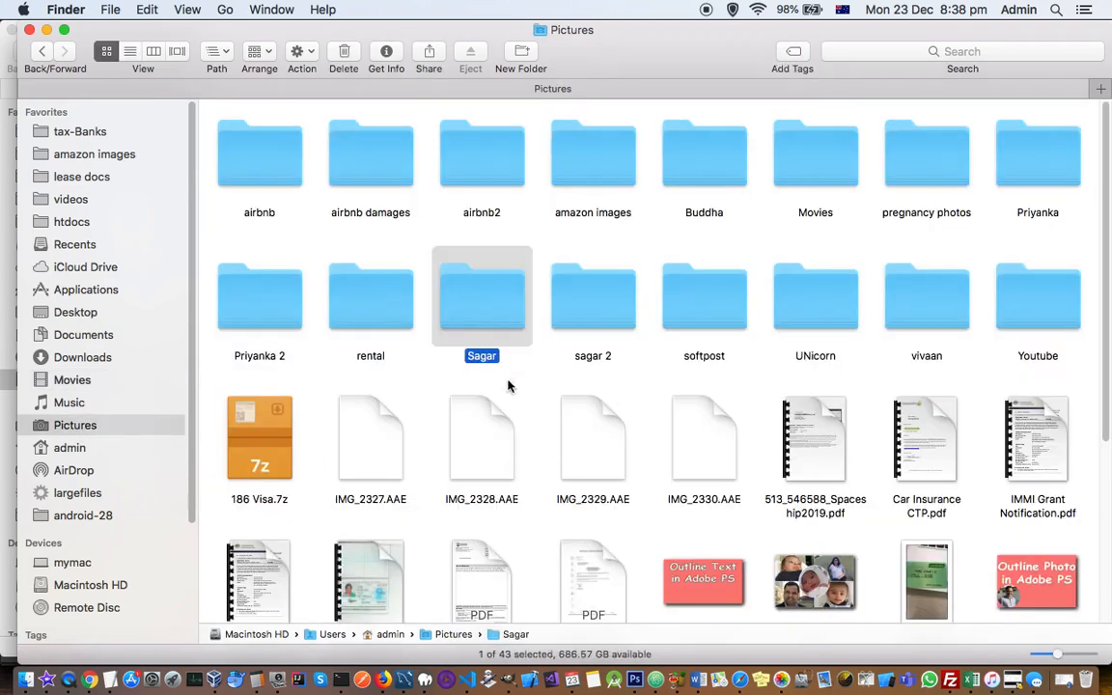
scroll(628, 424, "down", 3)
left_click_drag(724, 376, 534, 400)
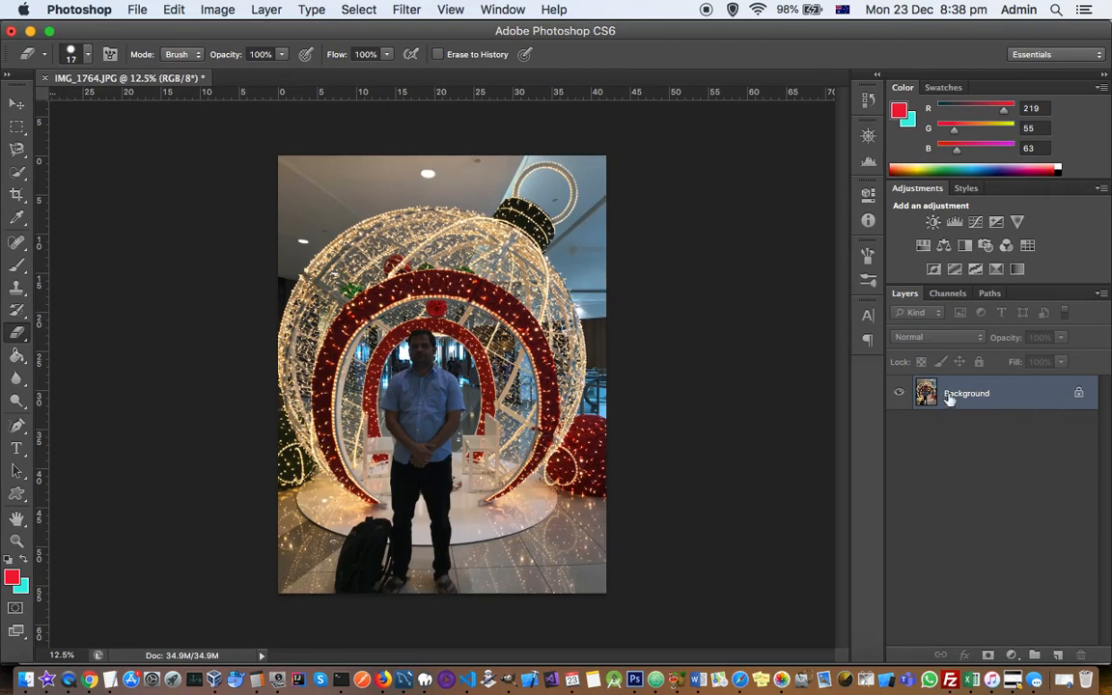
double_click(1082, 398)
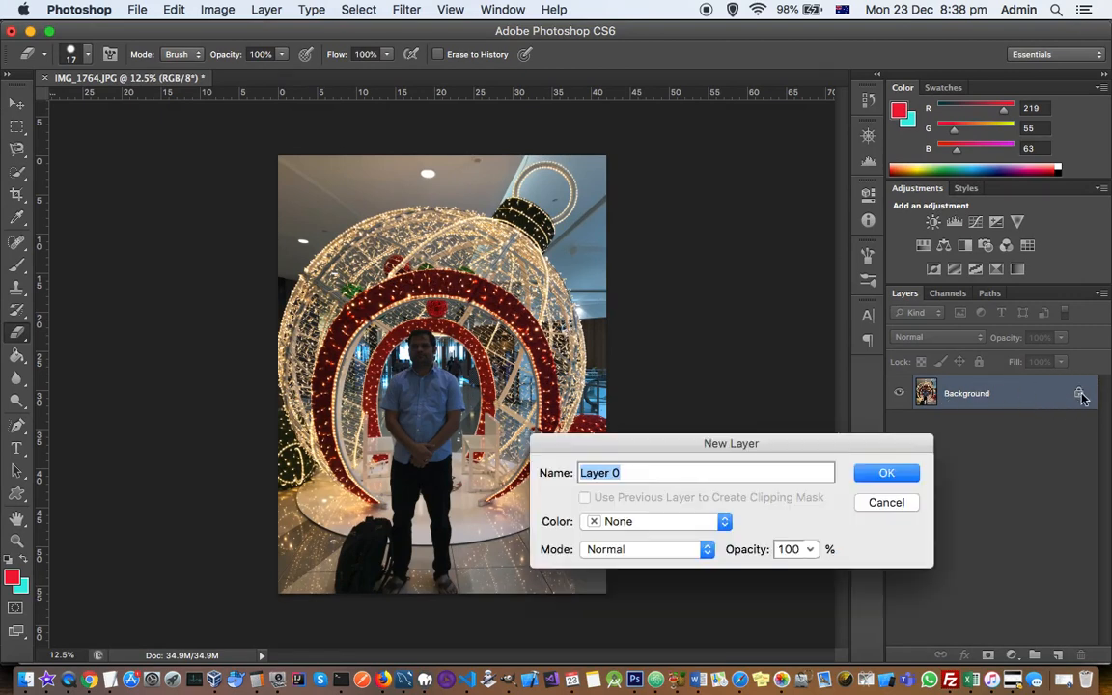
left_click(885, 473)
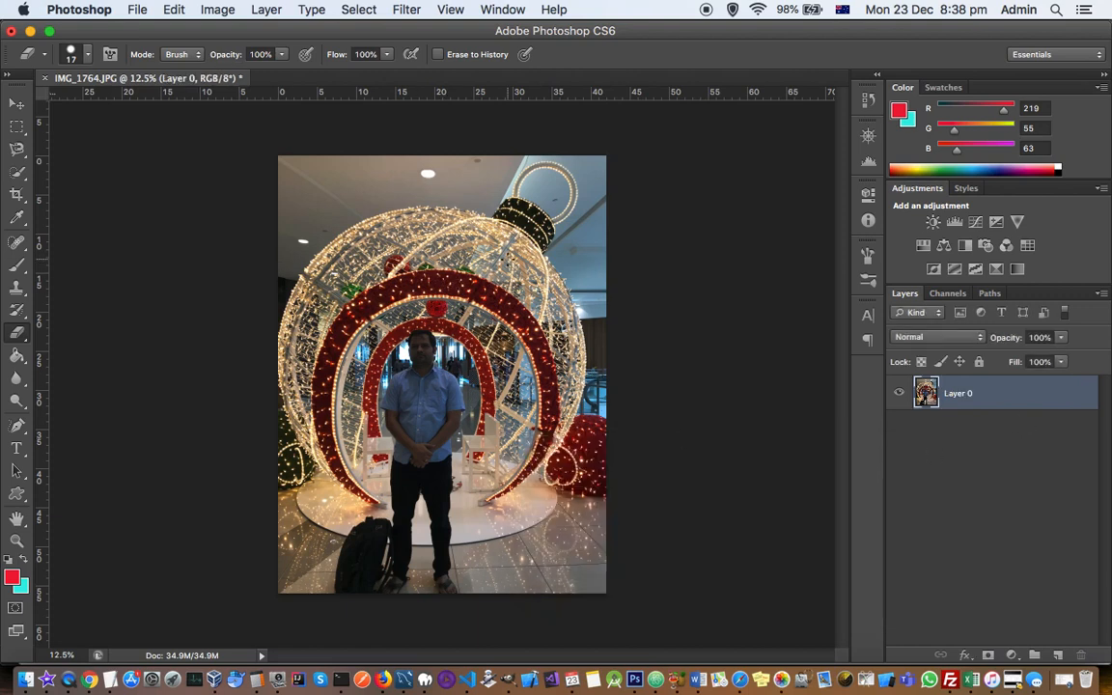
Place the IMG_1836 photo from Finder over IMG_1764.JPG, shift it slightly upward, and commit the placement
key("super+Tab")
left_click_drag(534, 453, 627, 415)
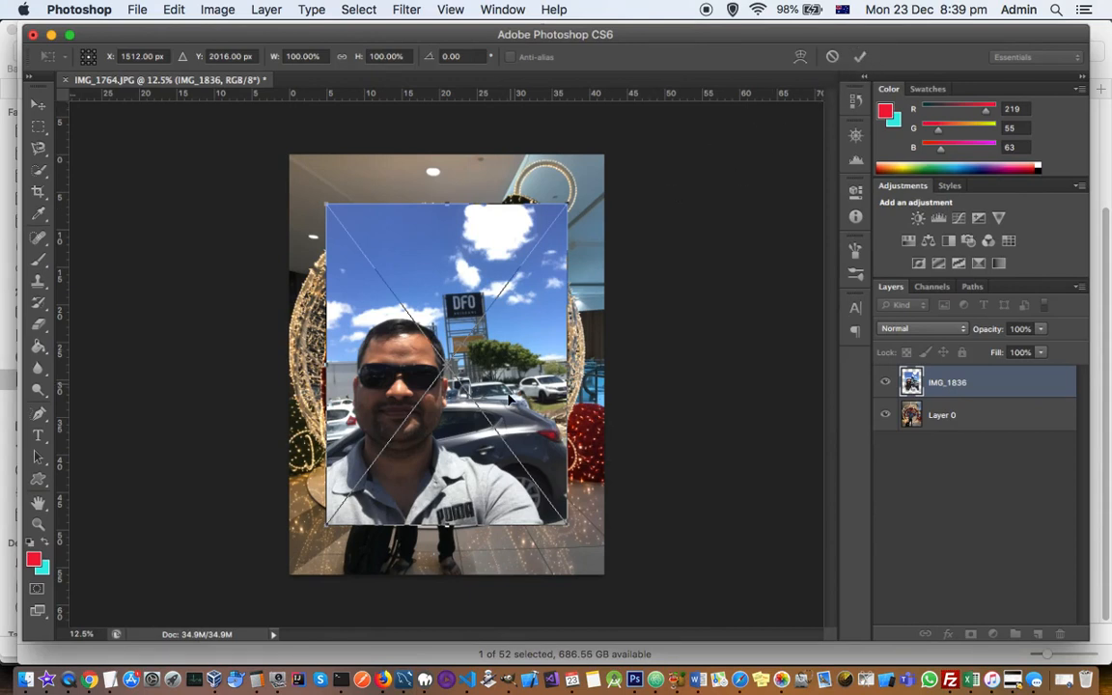
left_click_drag(519, 332, 523, 320)
left_click(858, 59)
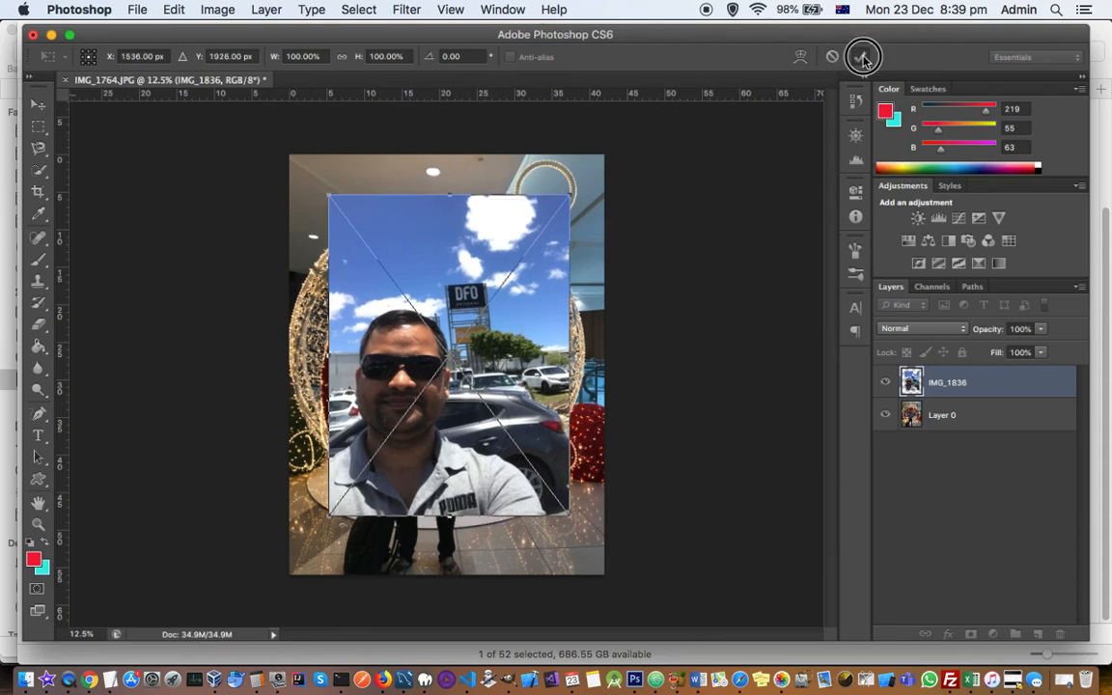
Move the IMG_1836 layer to the photo's upper right, extending past the canvas edge beside the standing man
key("e")
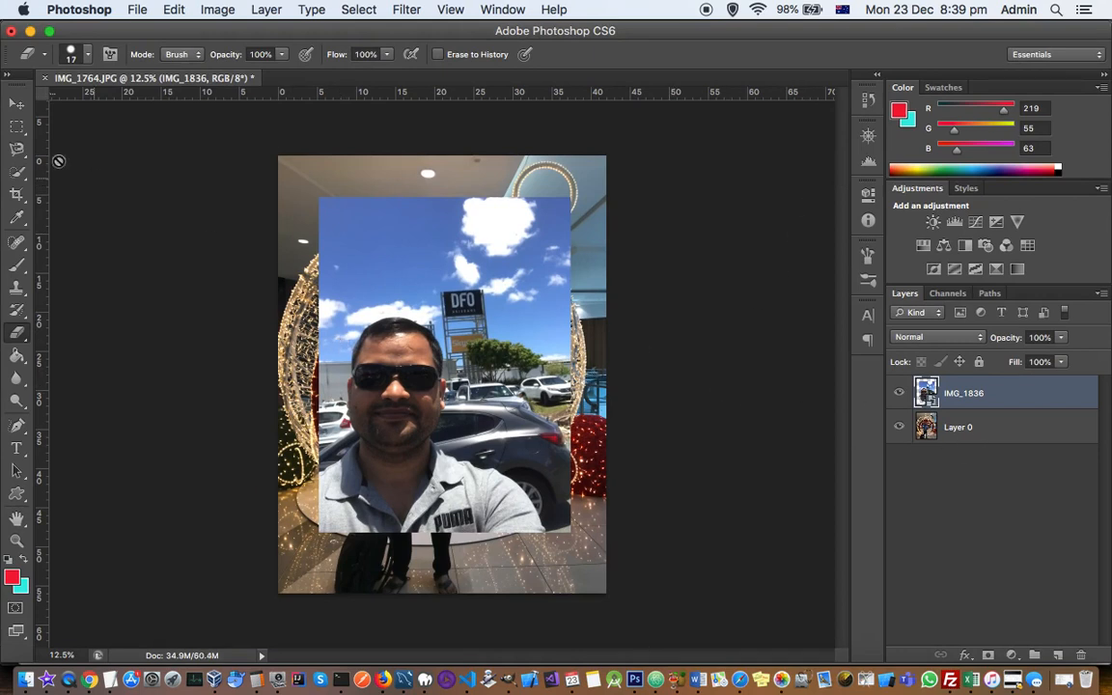
left_click(16, 106)
left_click_drag(412, 263, 542, 193)
left_click(126, 11)
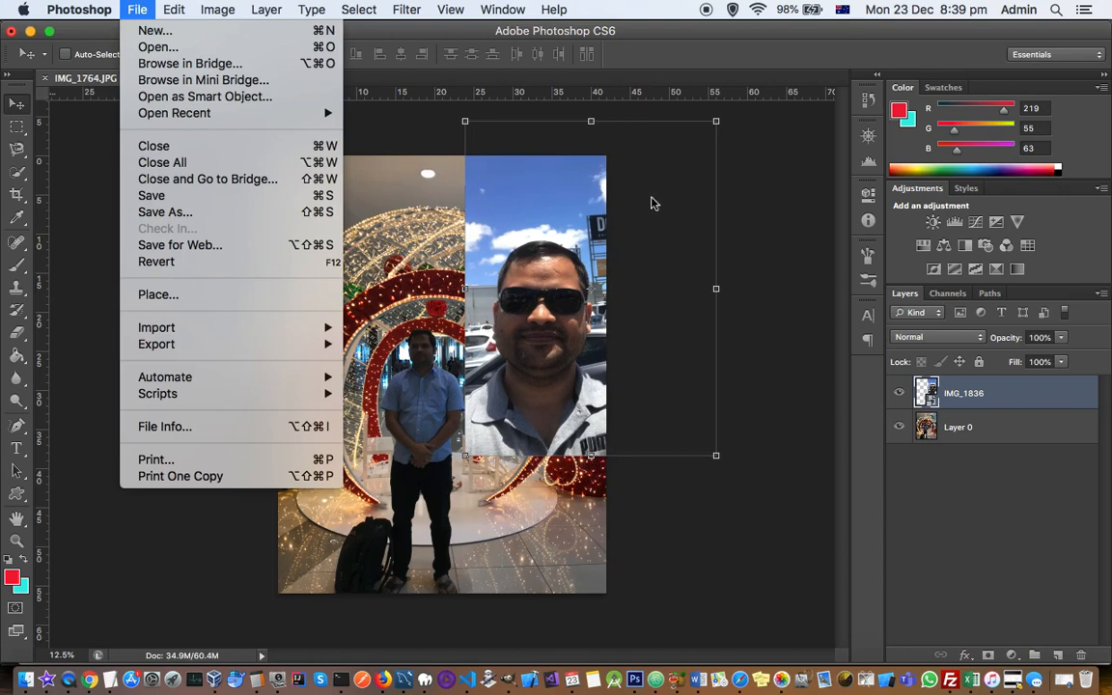
left_click(981, 402)
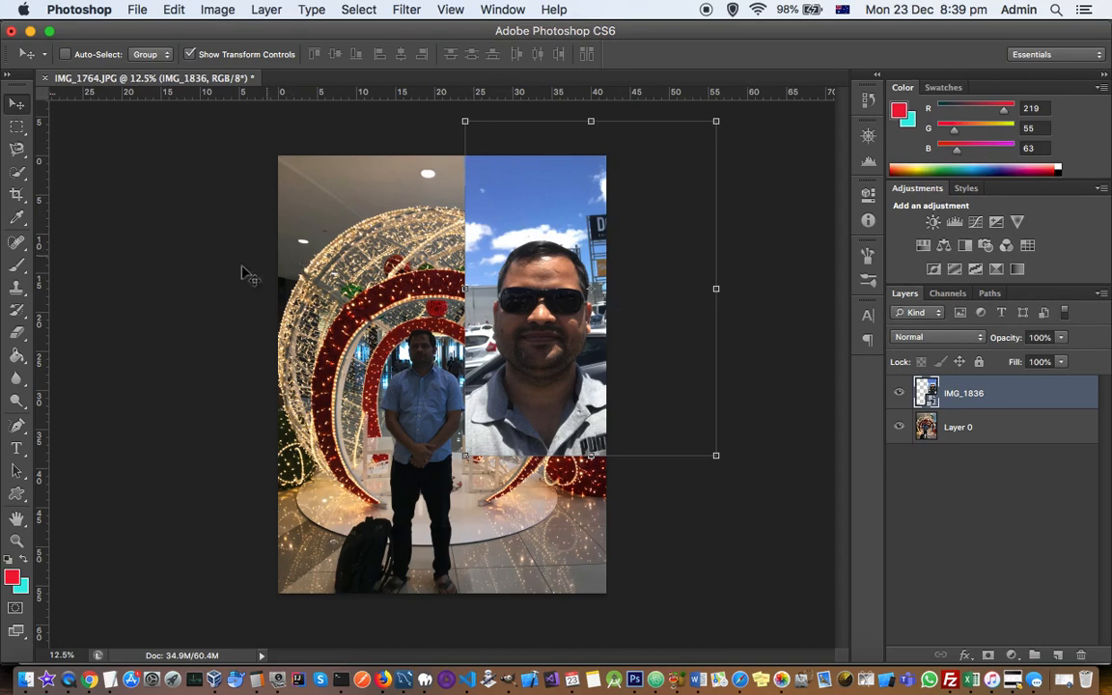
Try to erase on the IMG_1836 smart object with the Eraser tool, declining to rasterize it
left_click(17, 331)
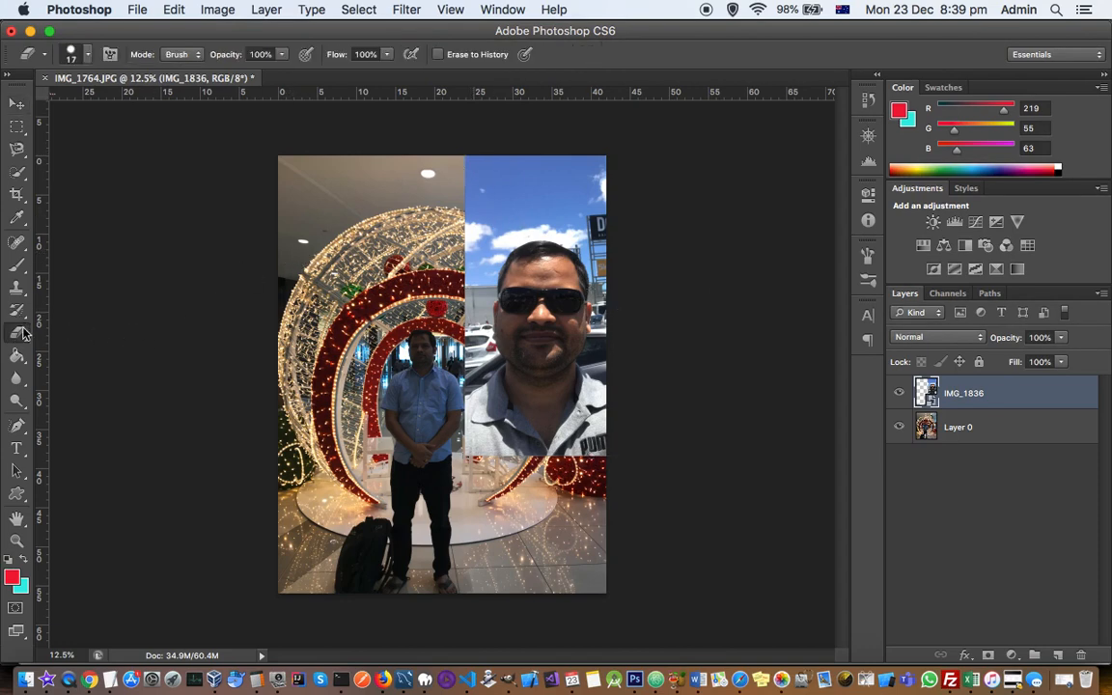
left_click(360, 265)
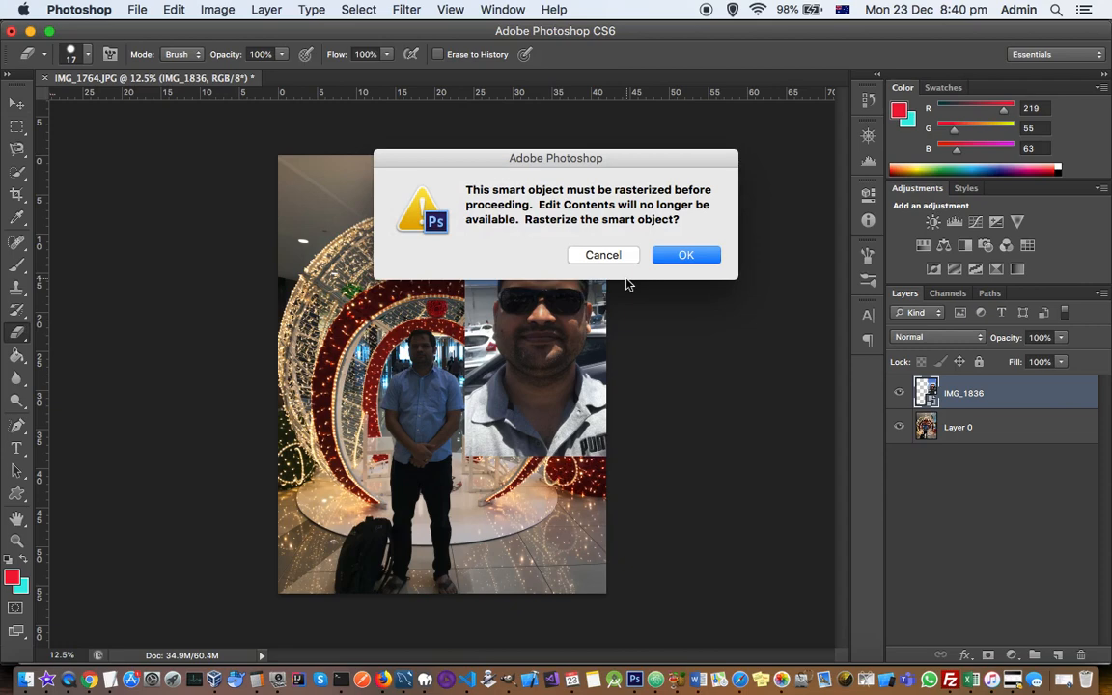
left_click(604, 255)
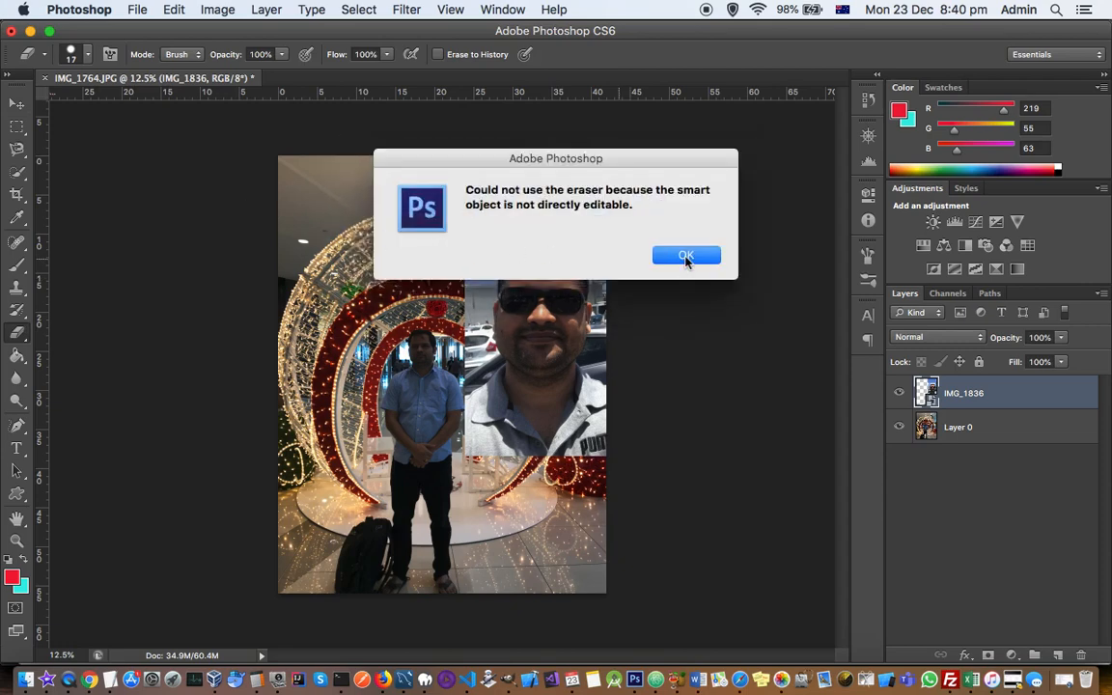
left_click(685, 255)
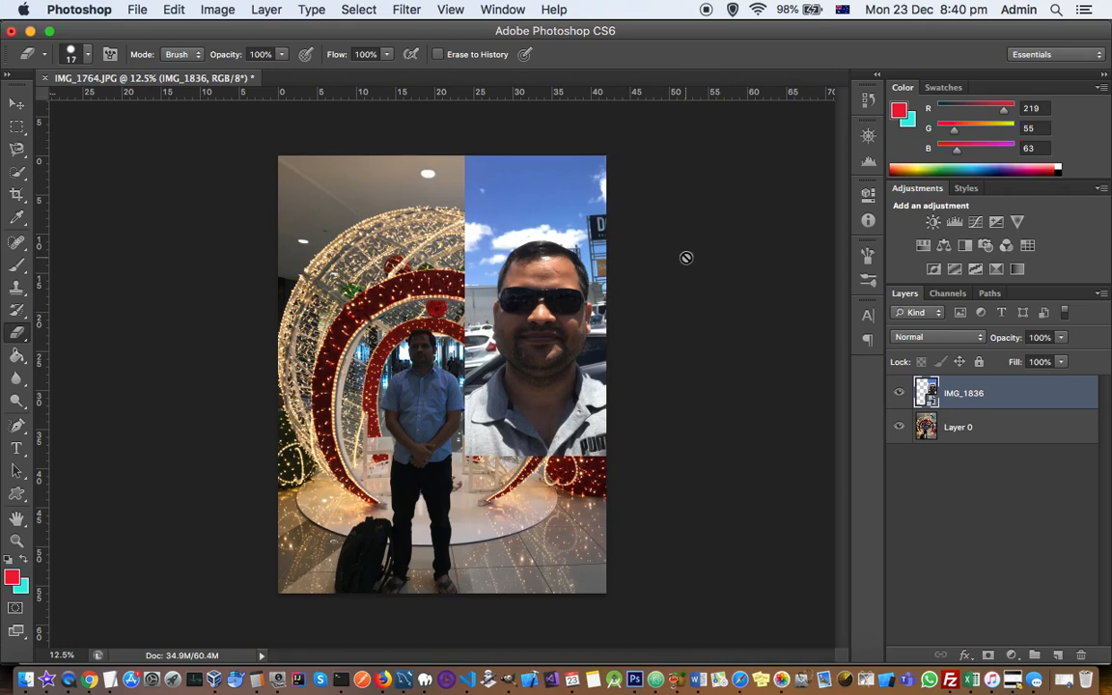
Rasterize the IMG_1836 layer and keep it selected for editing
right_click(970, 393)
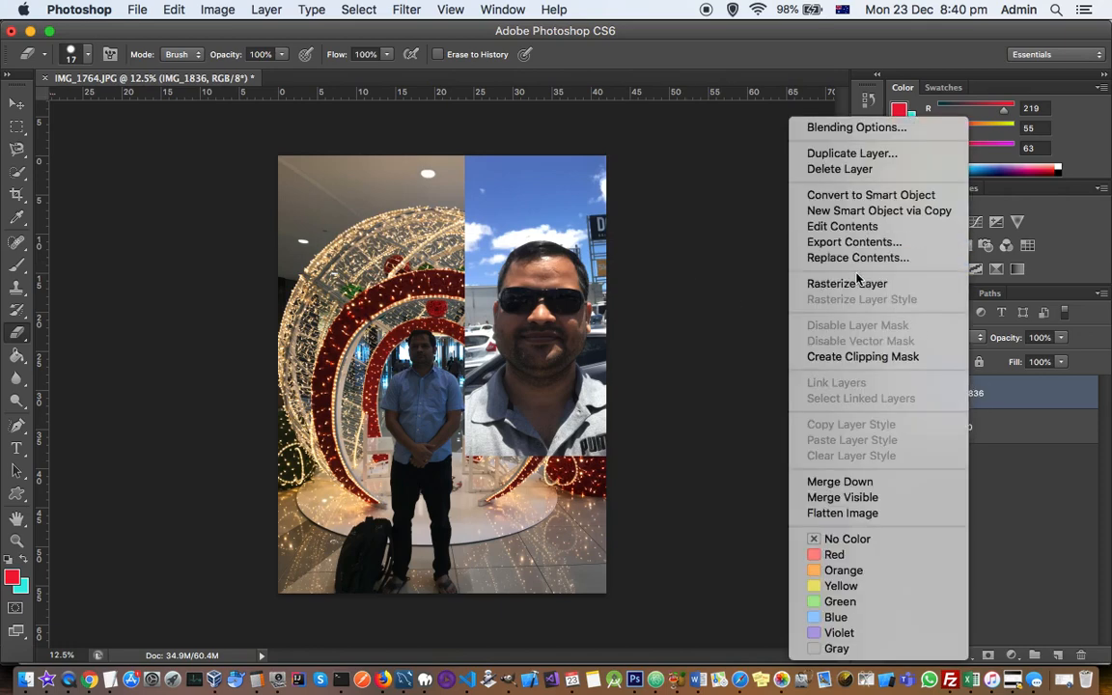
left_click(858, 284)
right_click(984, 426)
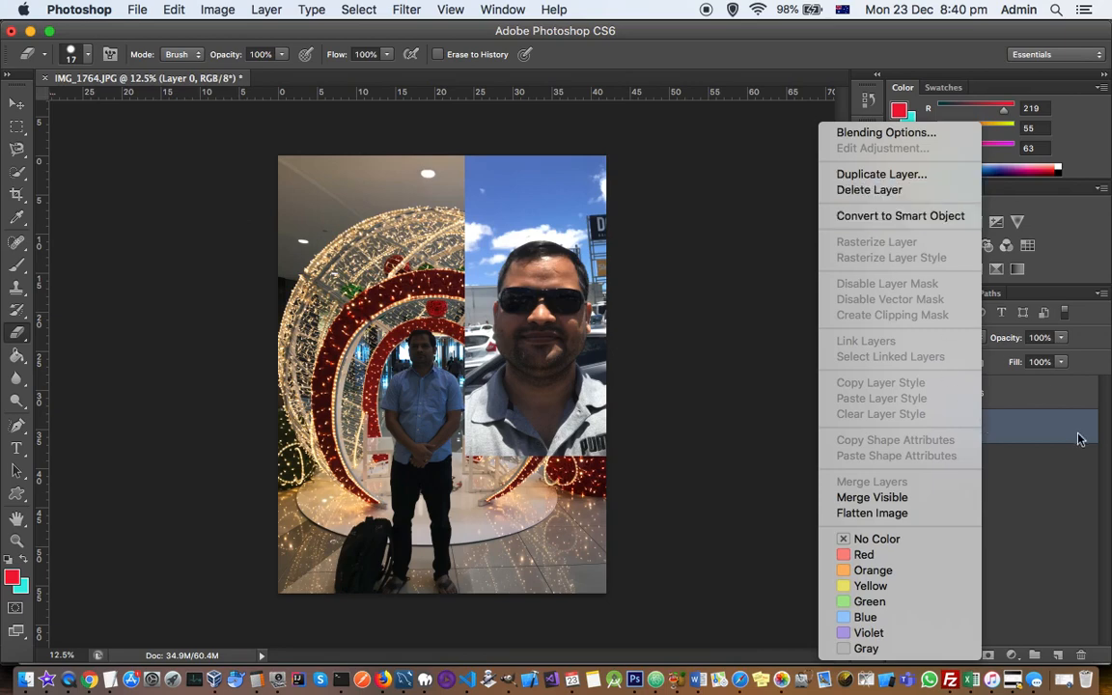
left_click(1027, 434)
right_click(1027, 433)
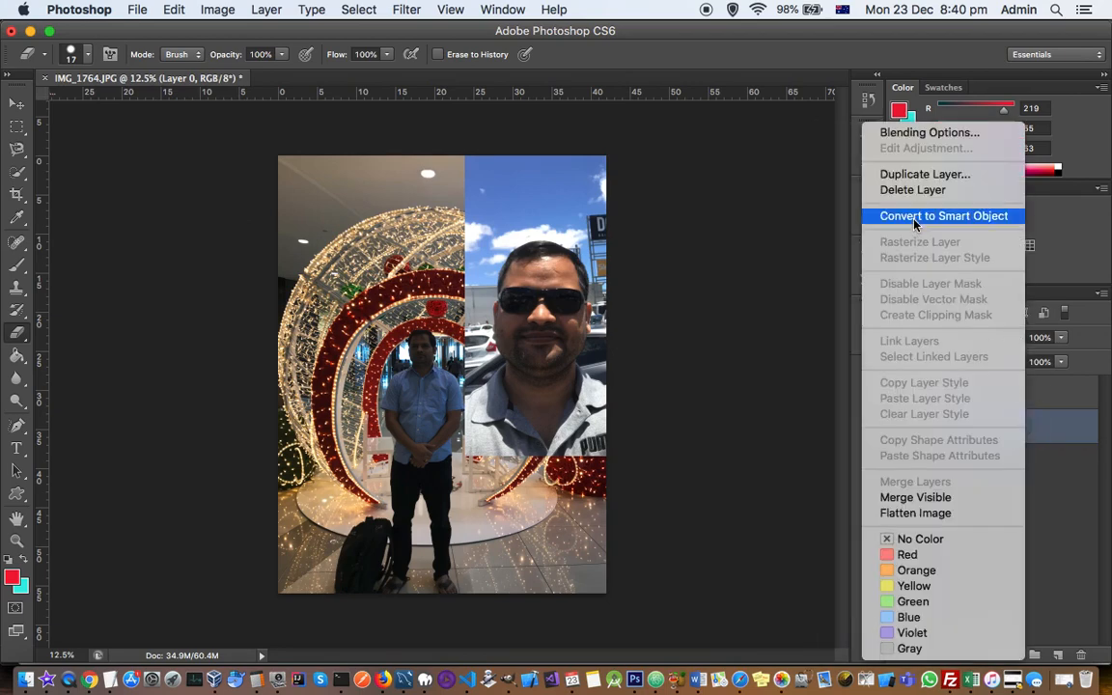
left_click(1035, 404)
left_click(1027, 400)
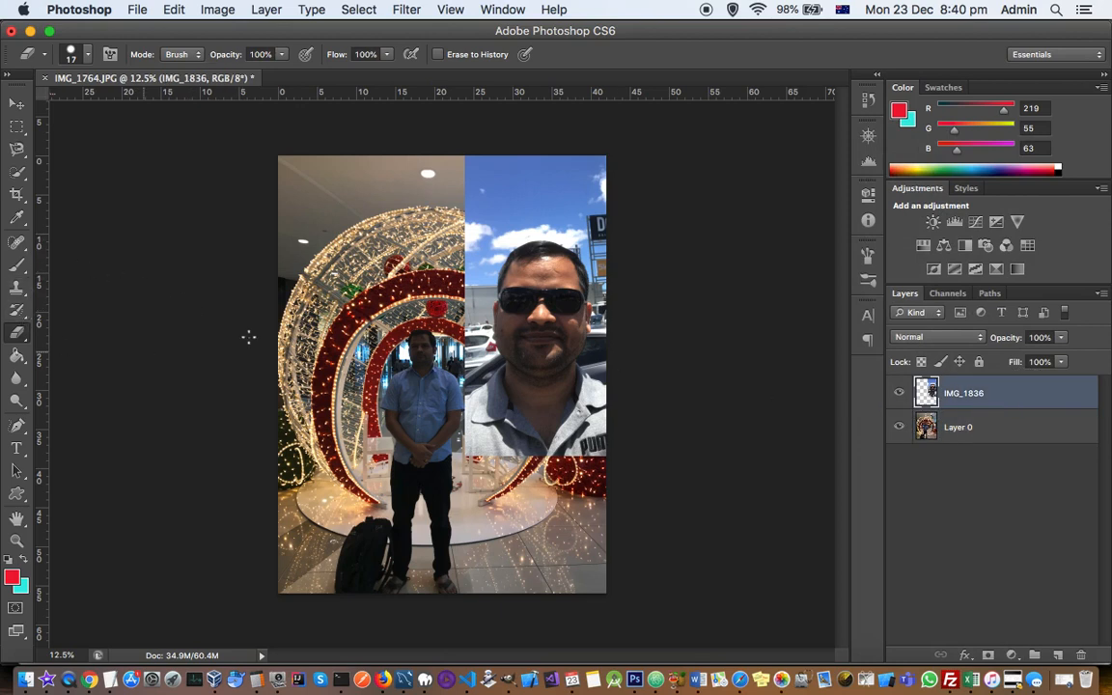
Try erasing the sky and shirt areas of the IMG_1836 layer with a hard round 159 px eraser
left_click(73, 56)
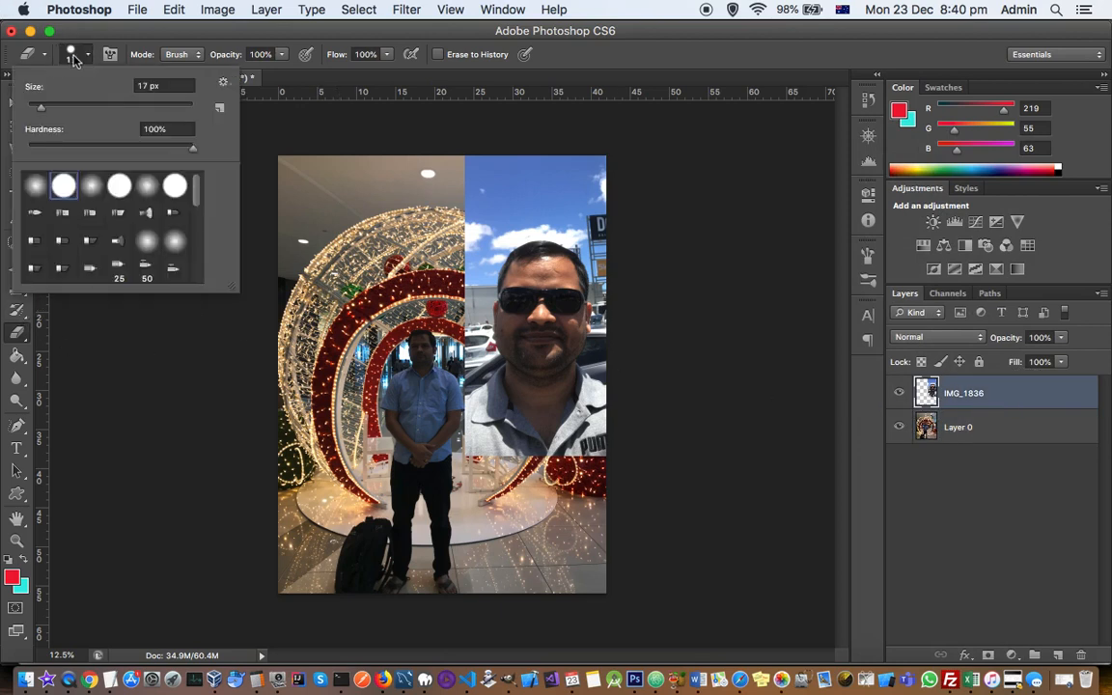
left_click(88, 107)
left_click(134, 108)
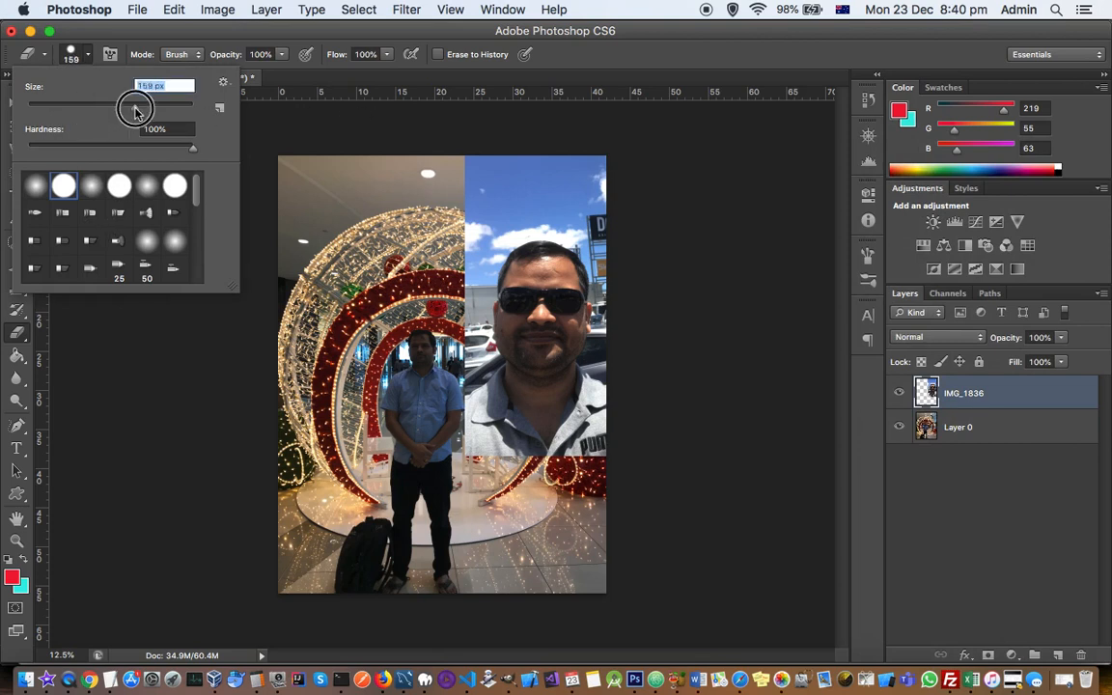
mouse_move(366, 263)
left_mouse_down()
mouse_move(362, 317)
mouse_move(347, 190)
left_mouse_up()
mouse_move(313, 232)
left_mouse_down()
mouse_move(292, 215)
mouse_move(374, 201)
mouse_move(391, 218)
left_mouse_up()
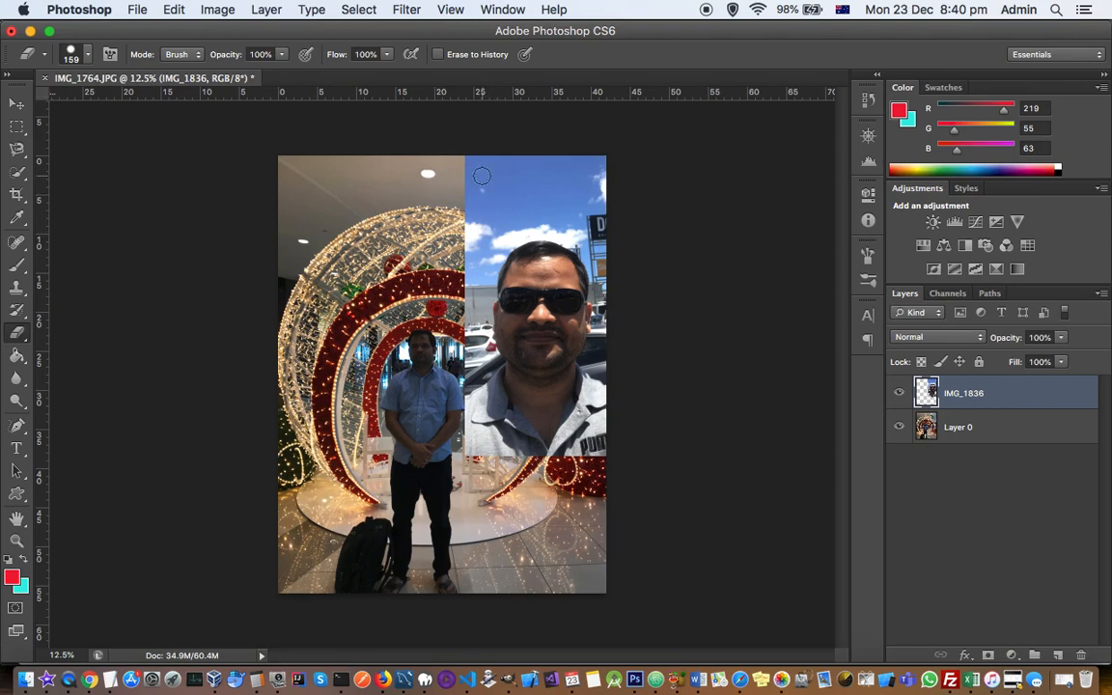
mouse_move(479, 188)
left_mouse_down()
mouse_move(544, 186)
mouse_move(495, 194)
mouse_move(516, 180)
mouse_move(484, 255)
mouse_move(499, 237)
mouse_move(472, 268)
mouse_move(493, 255)
mouse_move(483, 393)
mouse_move(601, 390)
mouse_move(490, 403)
mouse_move(608, 403)
mouse_move(511, 404)
mouse_move(482, 374)
mouse_move(486, 271)
mouse_move(518, 207)
mouse_move(464, 299)
mouse_move(473, 361)
mouse_move(528, 390)
mouse_move(603, 384)
left_mouse_up()
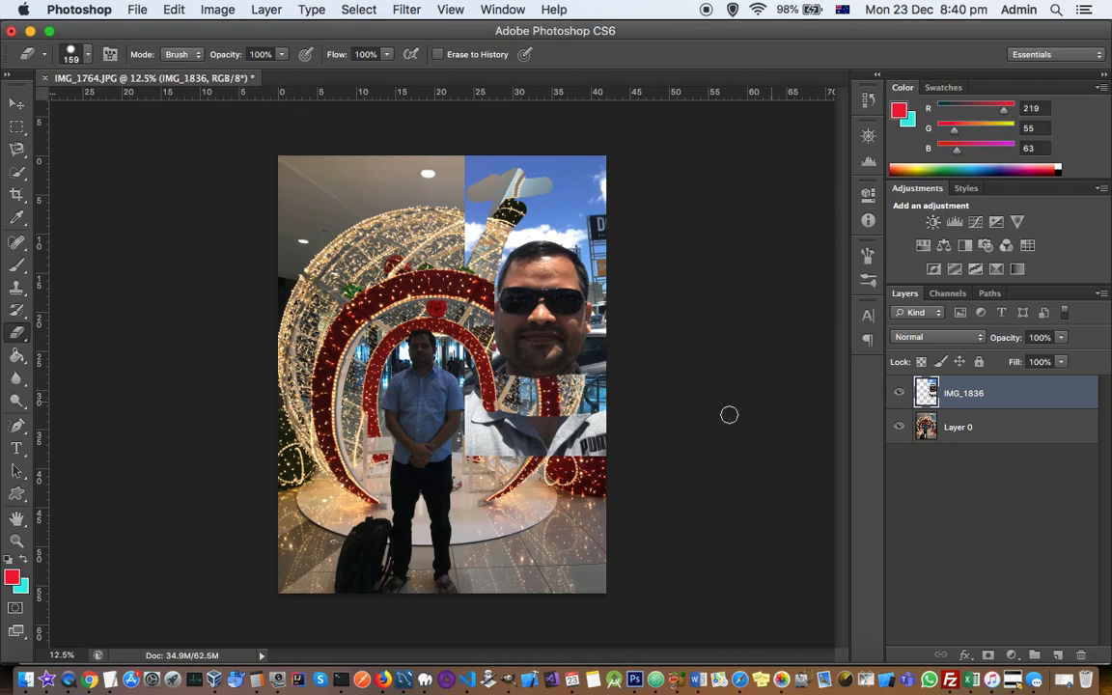
mouse_move(484, 412)
left_mouse_down()
mouse_move(592, 425)
mouse_move(478, 425)
left_mouse_up()
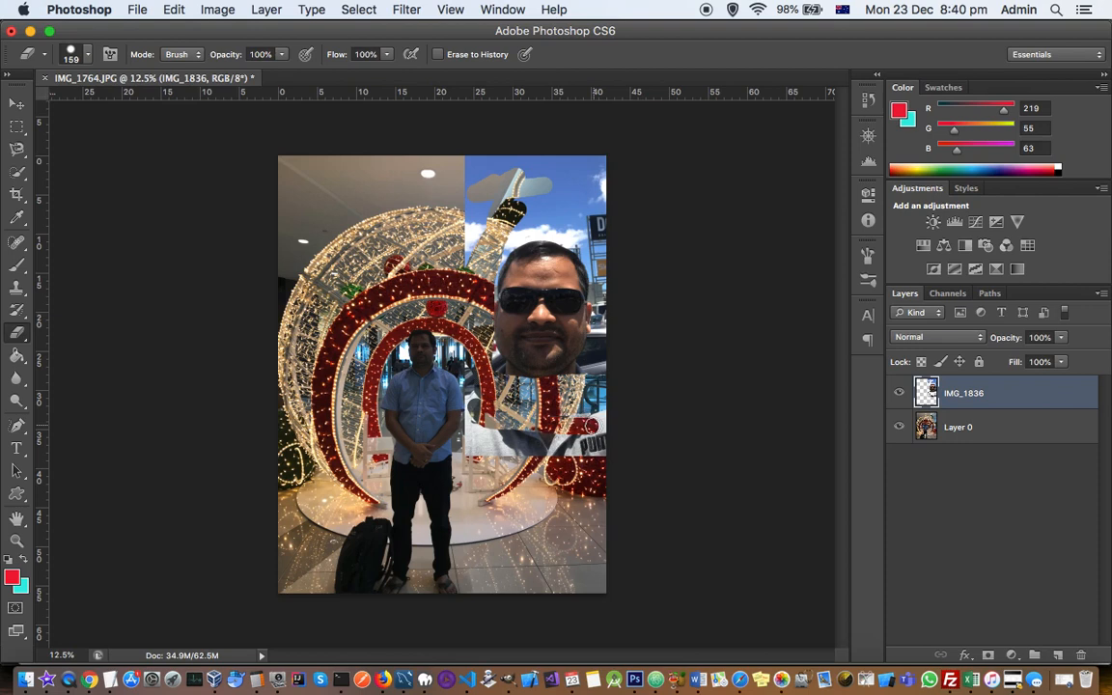
Undo all the hard-edged eraser strokes on the IMG_1836 layer
key("super+alt+z")
key("super+alt+z")
key("super+alt+z")
key("super+alt+z")
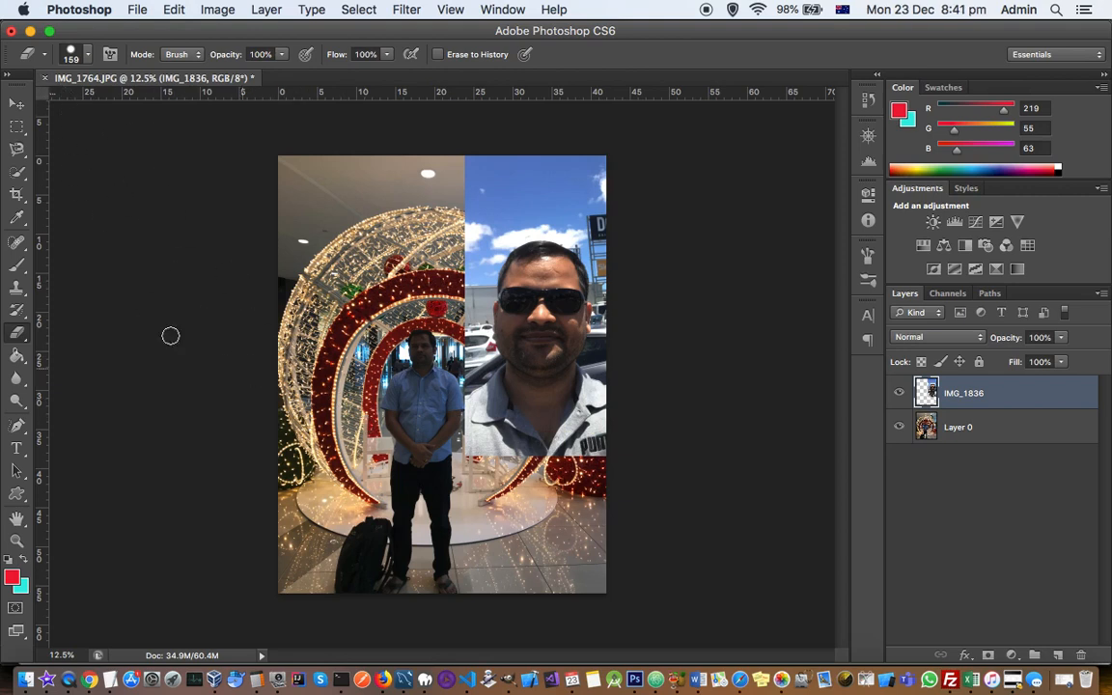
Set the Eraser tool to a soft round brush with 0% hardness and a size of 342 px
right_click(18, 333)
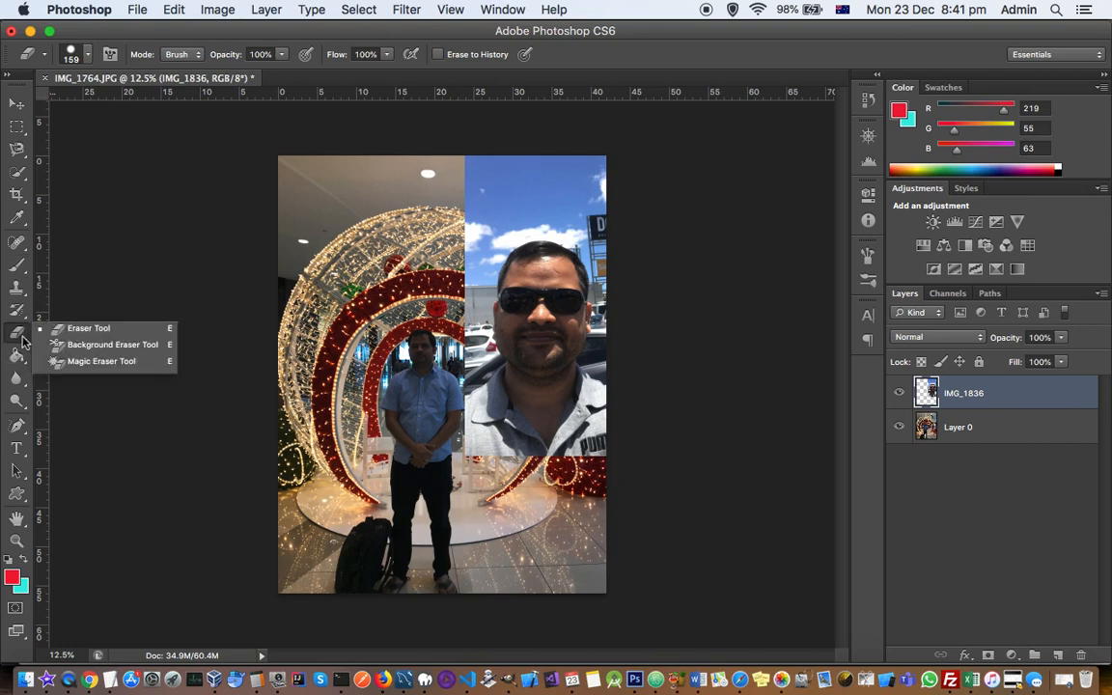
left_click(113, 330)
left_click(73, 55)
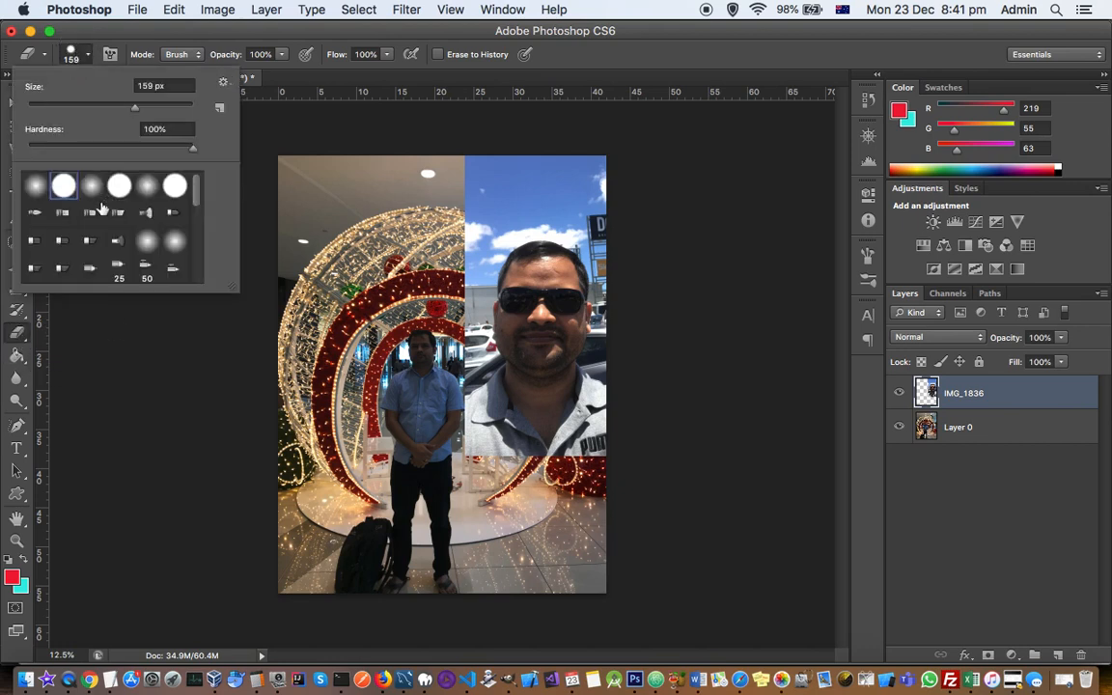
scroll(92, 208, "down", 3)
scroll(92, 222, "up", 4)
left_click(34, 185)
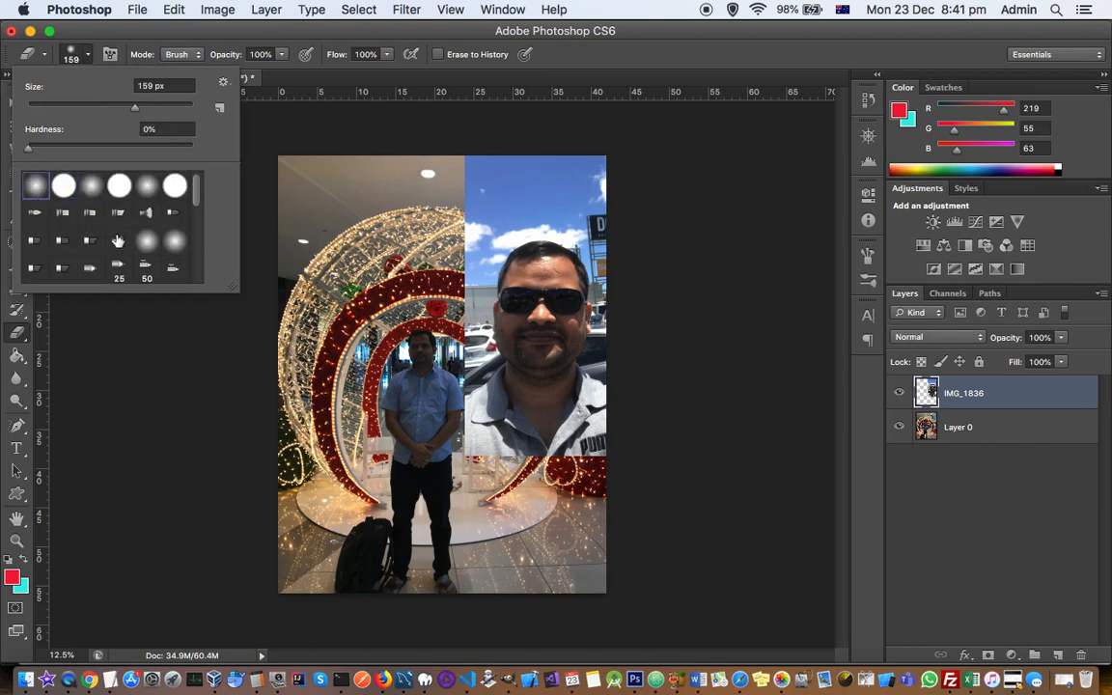
left_click(105, 106)
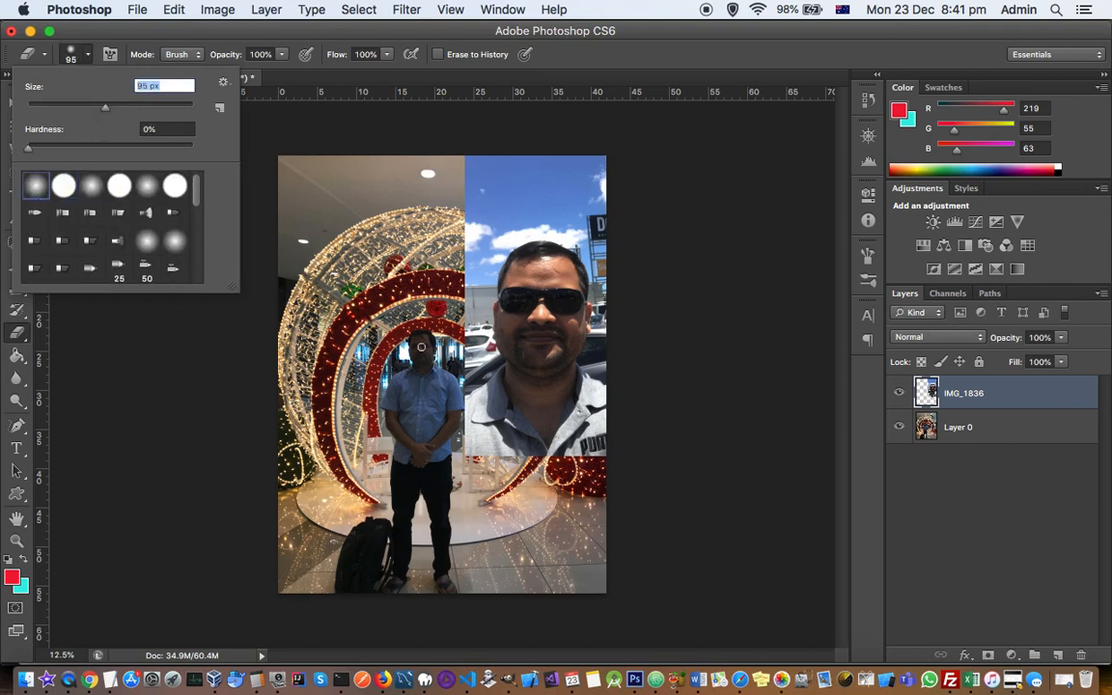
left_click(163, 106)
Softly erase the IMG_1836 layer's left and bottom edges and the sky above the man's head
mouse_move(465, 167)
left_mouse_down()
mouse_move(446, 299)
mouse_move(458, 340)
mouse_move(453, 440)
mouse_move(464, 462)
mouse_move(452, 391)
mouse_move(470, 468)
mouse_move(548, 477)
mouse_move(610, 459)
mouse_move(496, 465)
mouse_move(471, 445)
mouse_move(444, 368)
mouse_move(452, 252)
mouse_move(494, 174)
mouse_move(605, 166)
mouse_move(507, 154)
mouse_move(418, 172)
mouse_move(382, 224)
mouse_move(366, 302)
mouse_move(500, 196)
mouse_move(630, 158)
mouse_move(447, 231)
mouse_move(498, 206)
mouse_move(452, 330)
mouse_move(457, 436)
mouse_move(509, 474)
mouse_move(606, 452)
mouse_move(599, 481)
left_mouse_up()
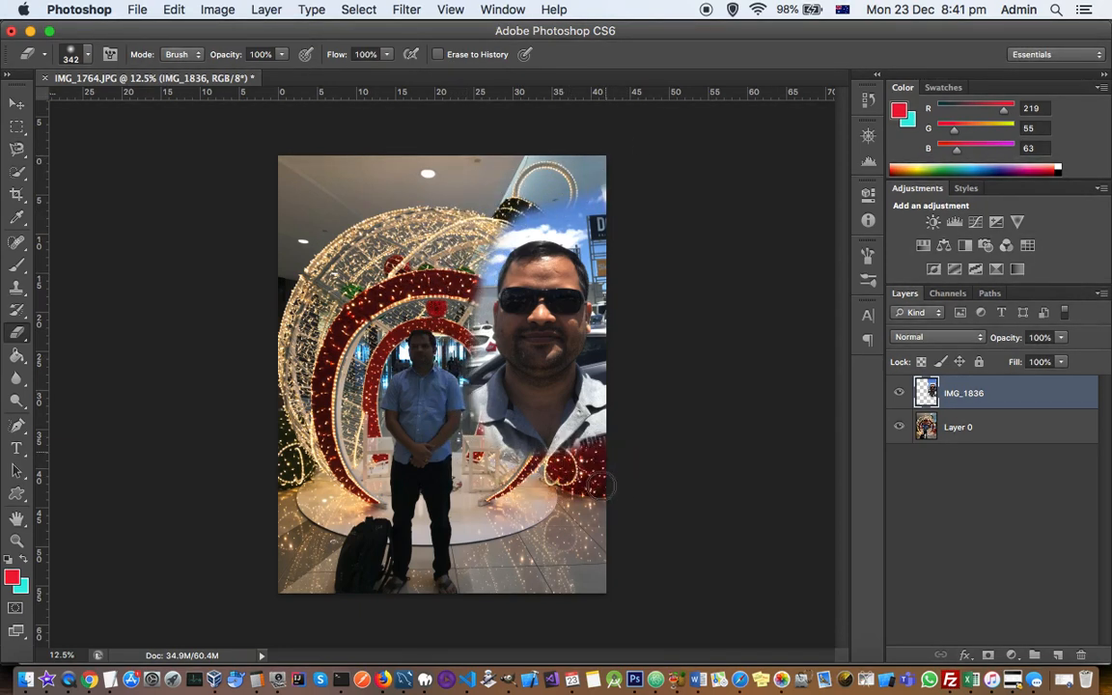
mouse_move(521, 177)
left_mouse_down()
mouse_move(617, 204)
mouse_move(496, 192)
mouse_move(459, 212)
mouse_move(605, 218)
mouse_move(479, 211)
mouse_move(466, 240)
mouse_move(574, 199)
mouse_move(592, 224)
left_mouse_up()
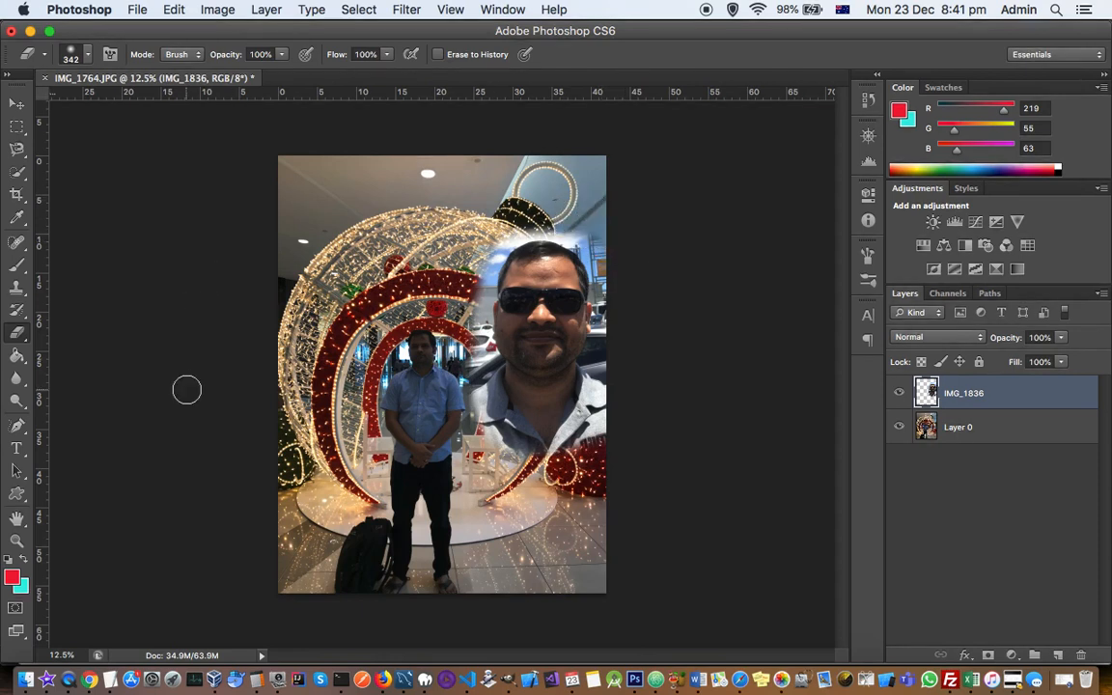